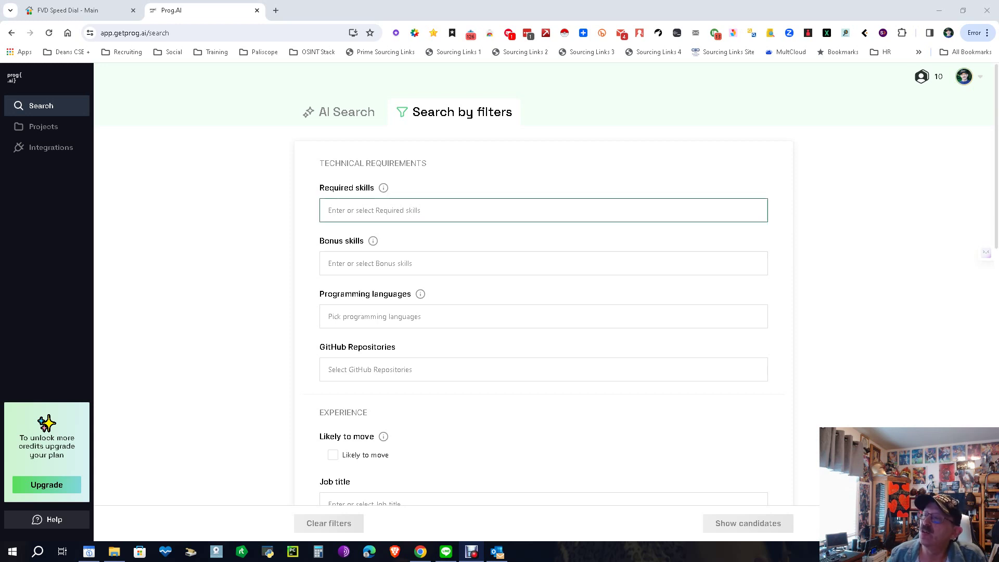
# Add javascript as a required skill and JavaScript as a programming language in the filter search
pyautogui.click(543, 210)
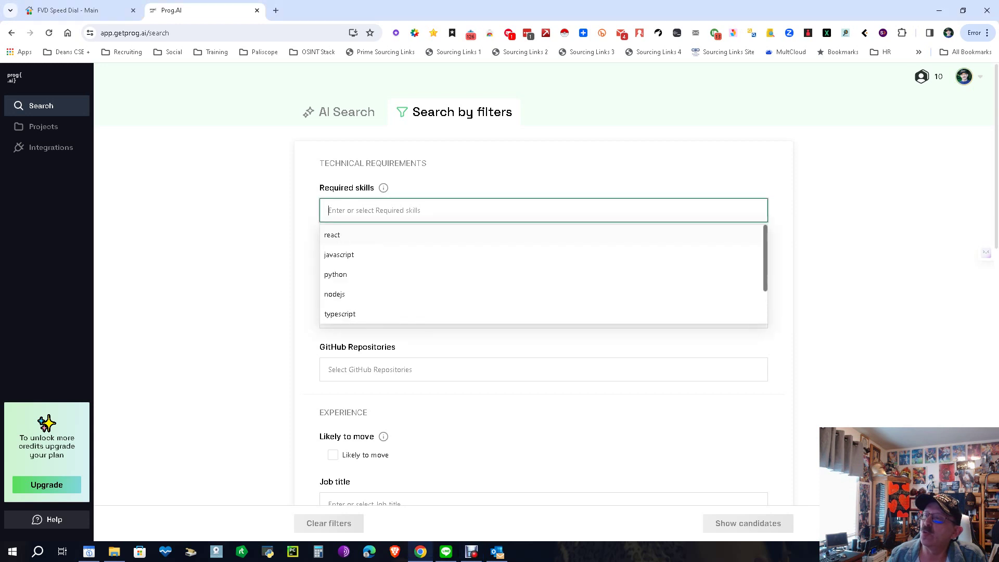
pyautogui.click(339, 254)
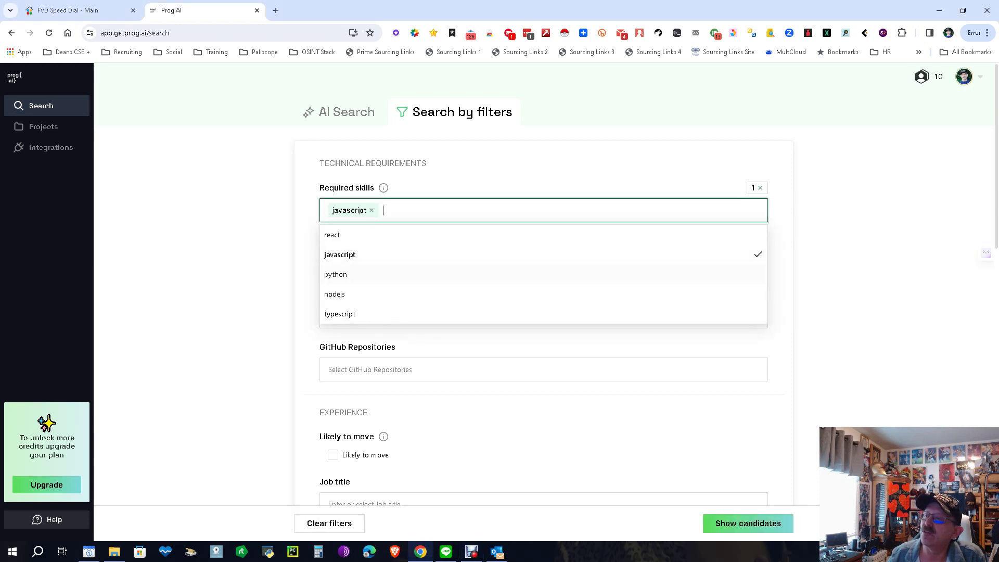
pyautogui.click(250, 277)
pyautogui.scroll(-1, 543, 312)
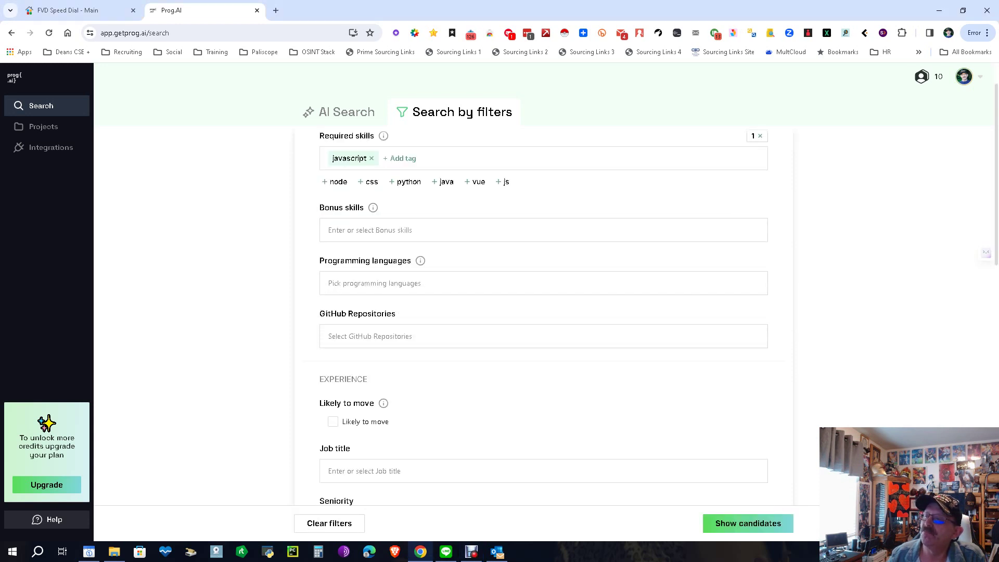
pyautogui.click(417, 283)
pyautogui.click(339, 307)
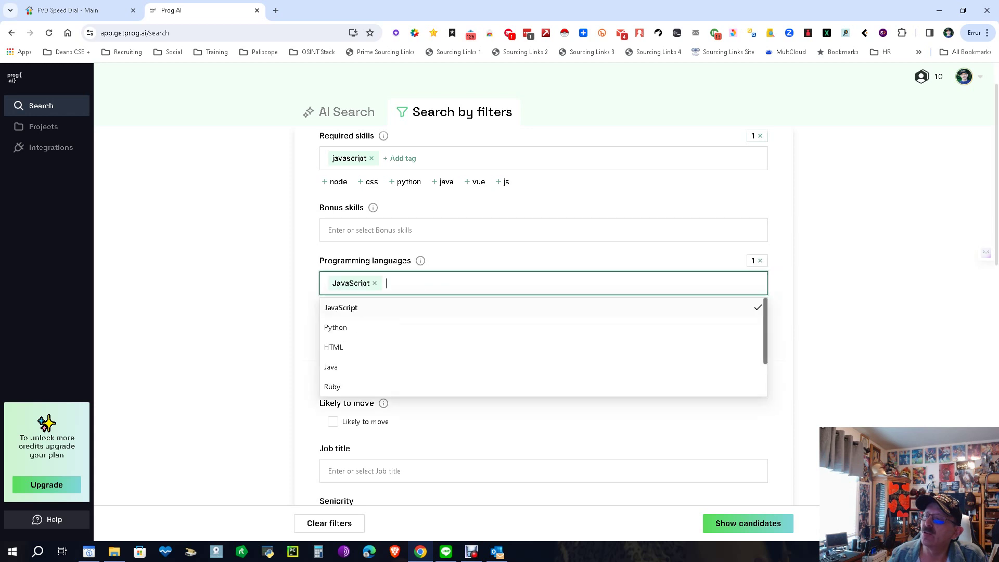
pyautogui.click(249, 307)
pyautogui.scroll(-8, 543, 313)
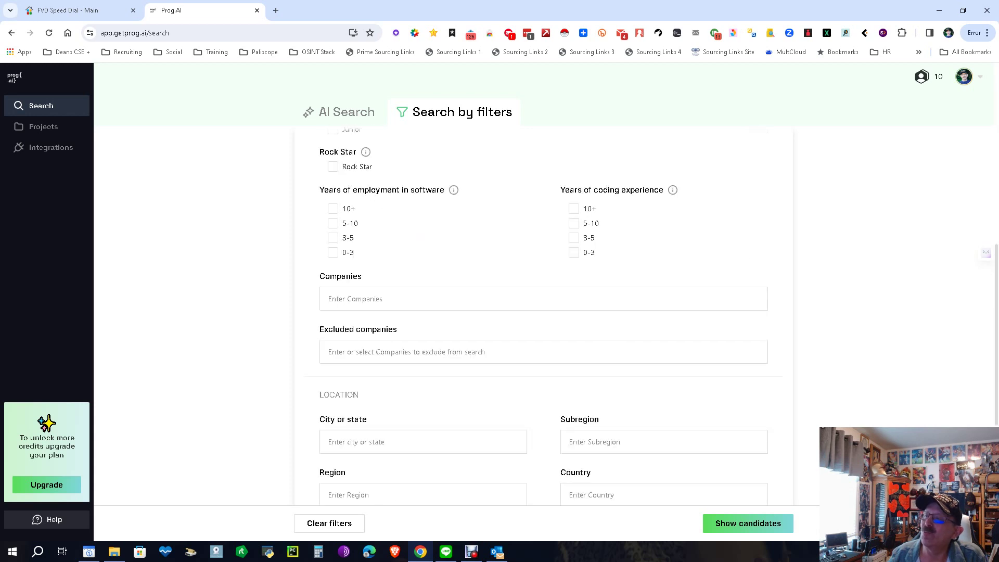
# Limit years of employment in software to 5-10 and show the matching candidates
pyautogui.click(333, 223)
pyautogui.scroll(-2, 544, 312)
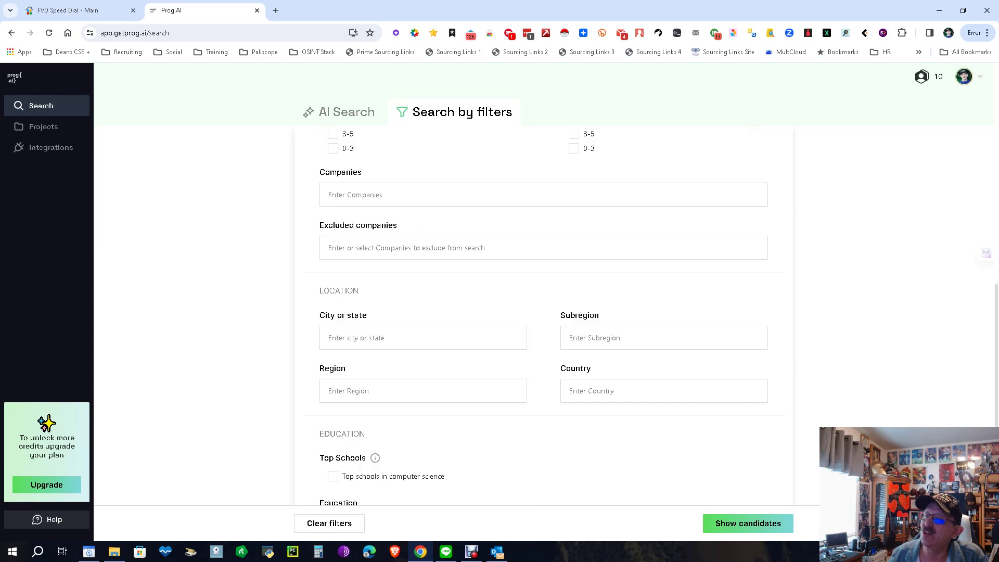
pyautogui.click(396, 338)
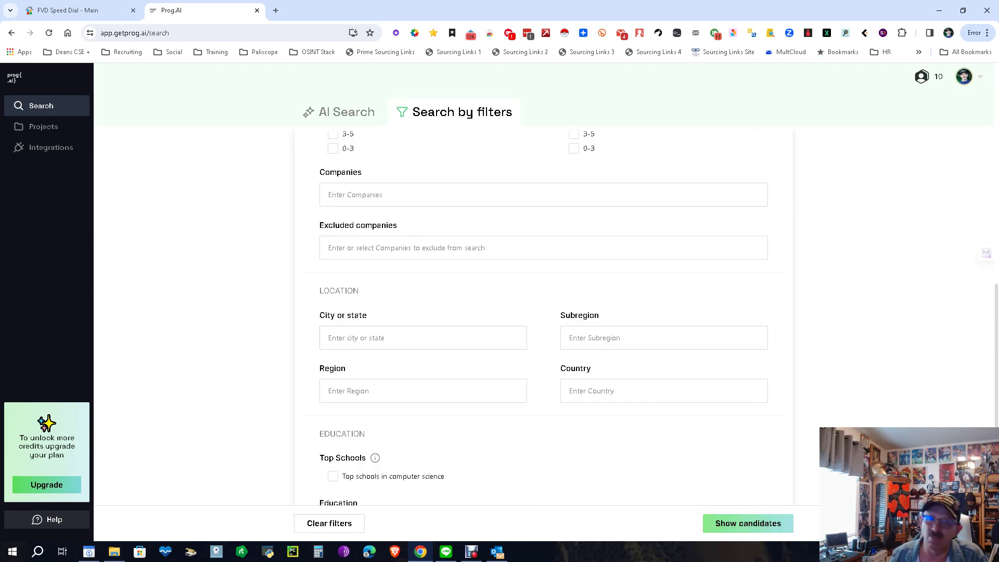
pyautogui.click(749, 523)
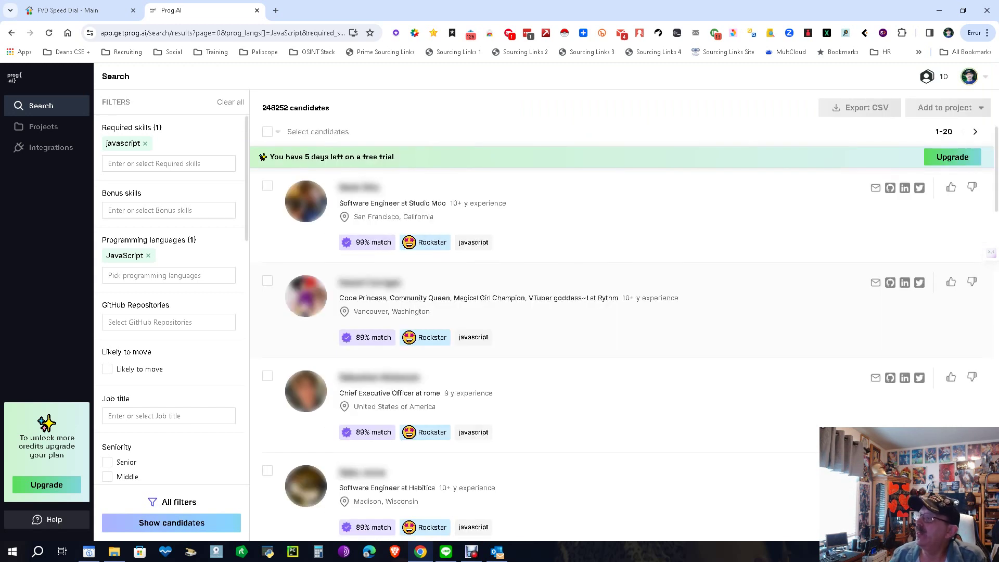
# Look through the available filters and the first page of JavaScript candidates
pyautogui.scroll(-10, 169, 313)
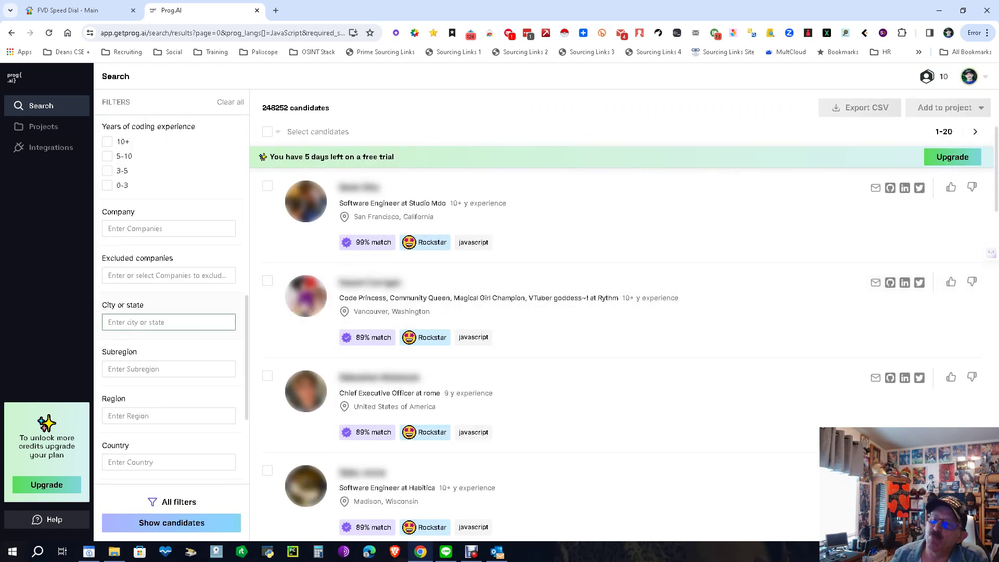
pyautogui.scroll(6, 169, 312)
pyautogui.scroll(4, 168, 312)
pyautogui.scroll(-15, 625, 354)
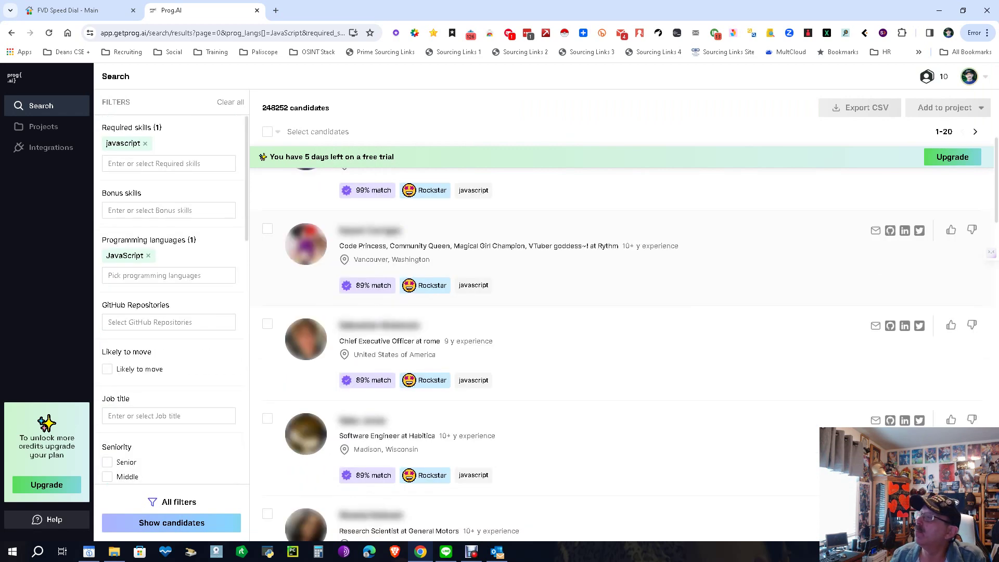
pyautogui.scroll(-5, 624, 354)
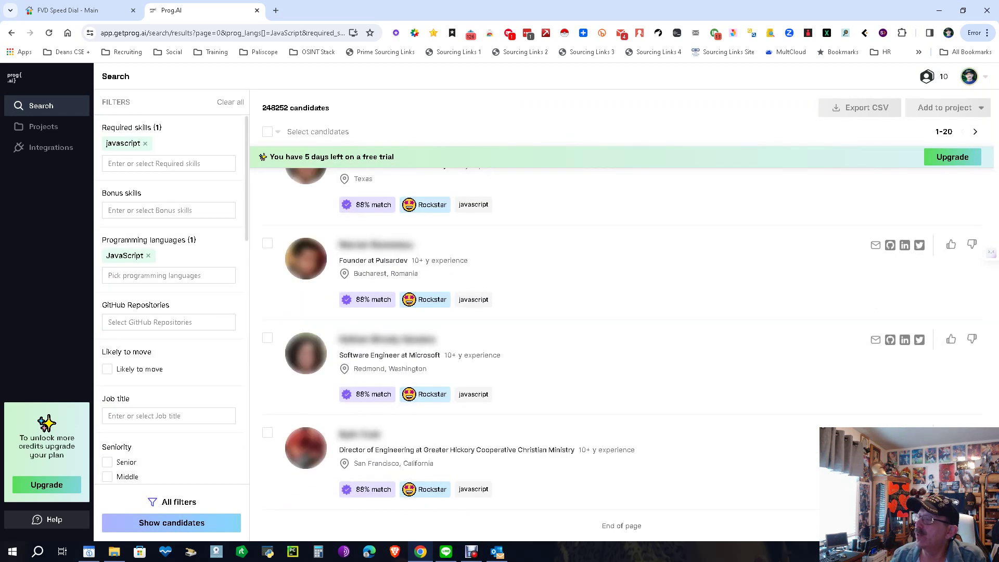
pyautogui.scroll(20, 625, 354)
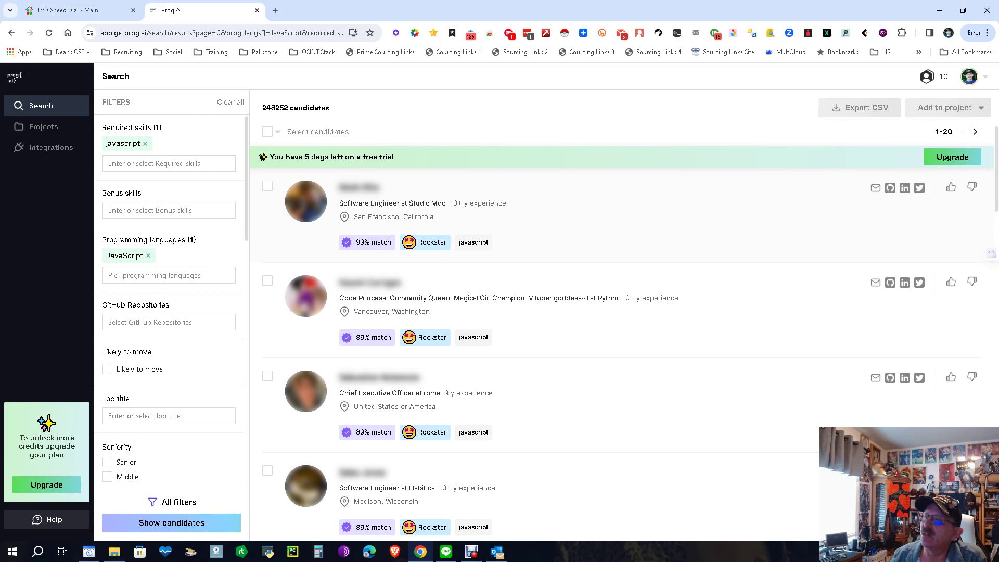
# Review the first JavaScript candidate's profile, covering summary, GitHub repositories, skills and experience, and return to the results
pyautogui.click(359, 188)
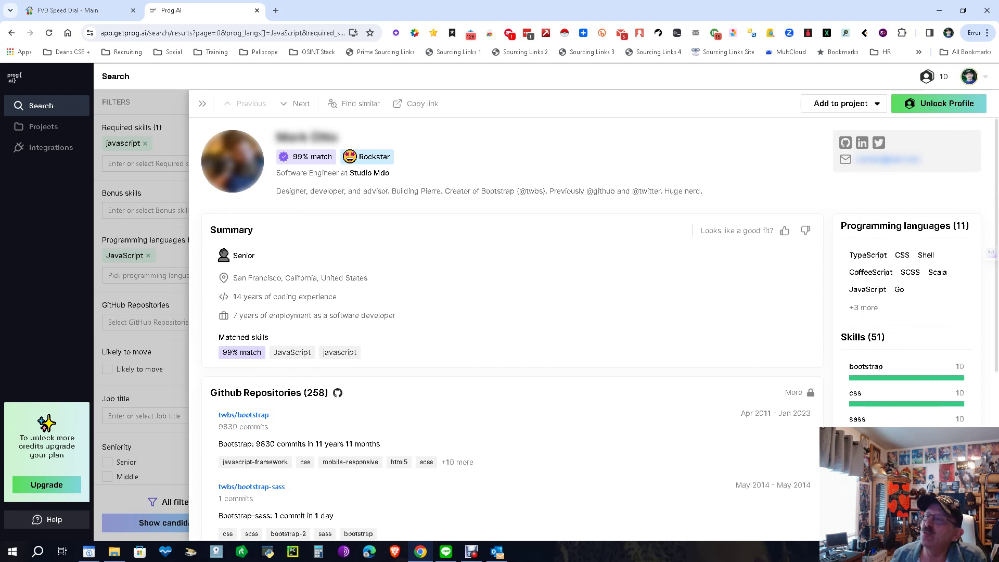
pyautogui.scroll(-1, 593, 328)
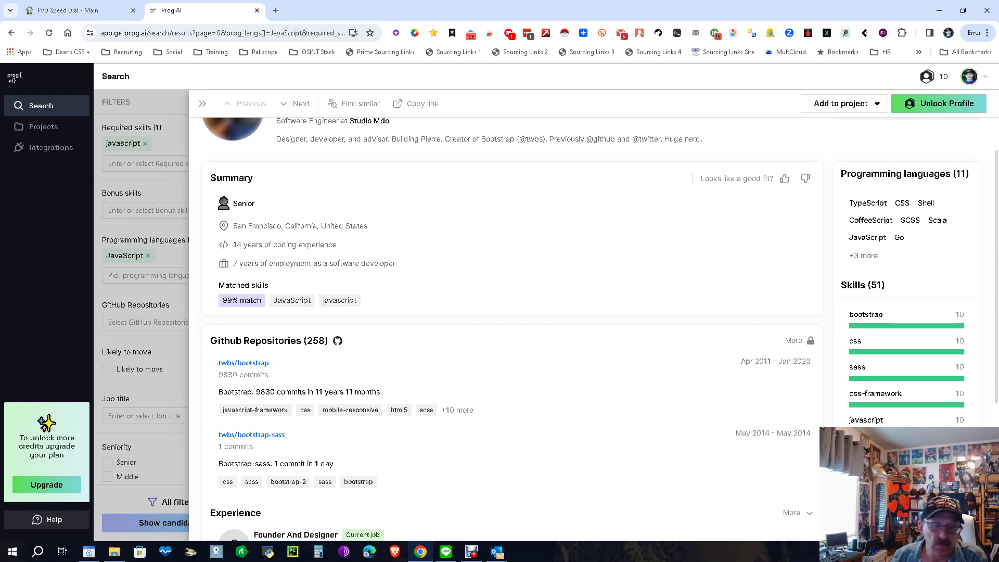
pyautogui.scroll(-1, 991, 253)
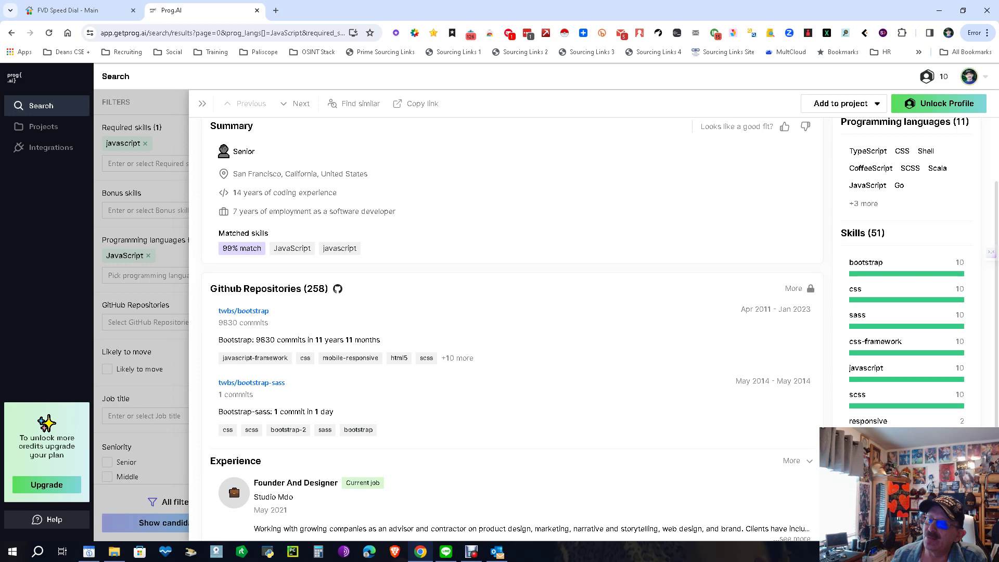
pyautogui.scroll(-3, 991, 253)
pyautogui.scroll(5, 599, 312)
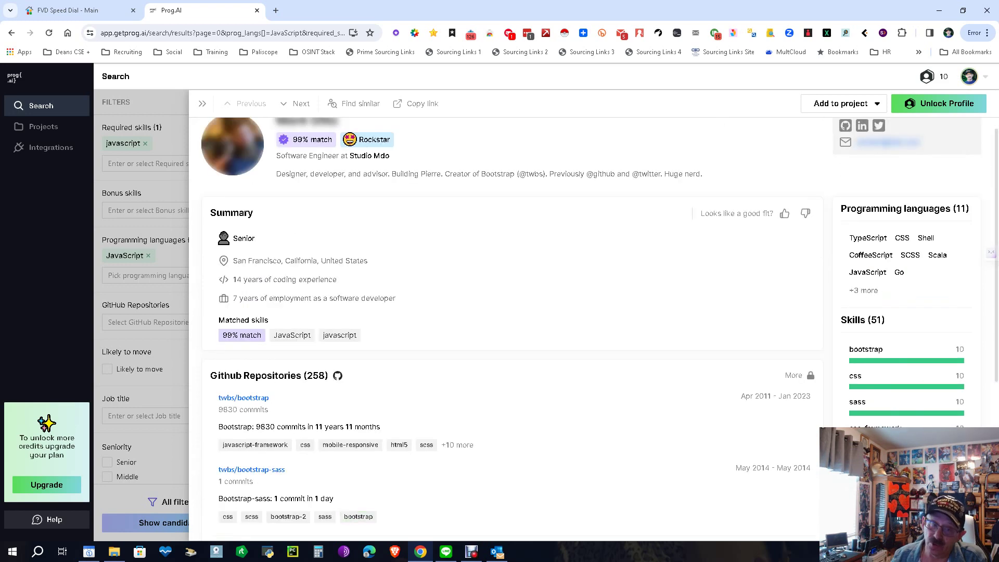
pyautogui.scroll(-2, 598, 312)
pyautogui.scroll(-2, 599, 312)
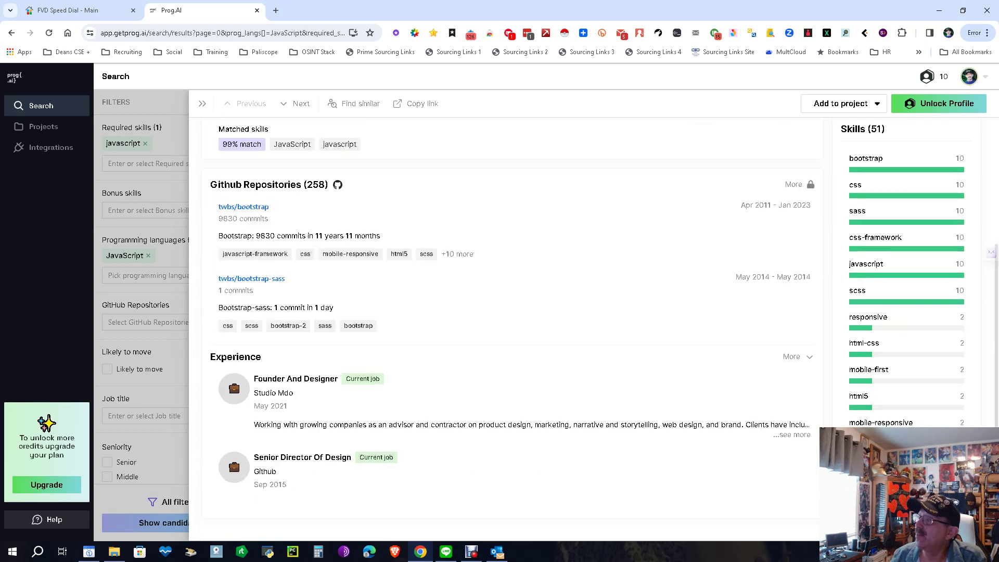
pyautogui.scroll(1, 598, 312)
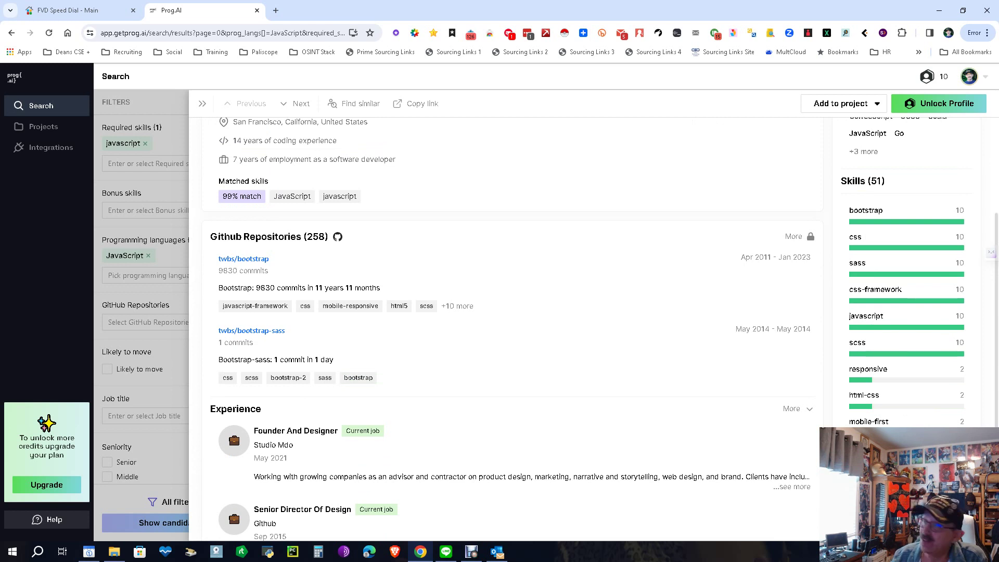
pyautogui.scroll(3, 513, 328)
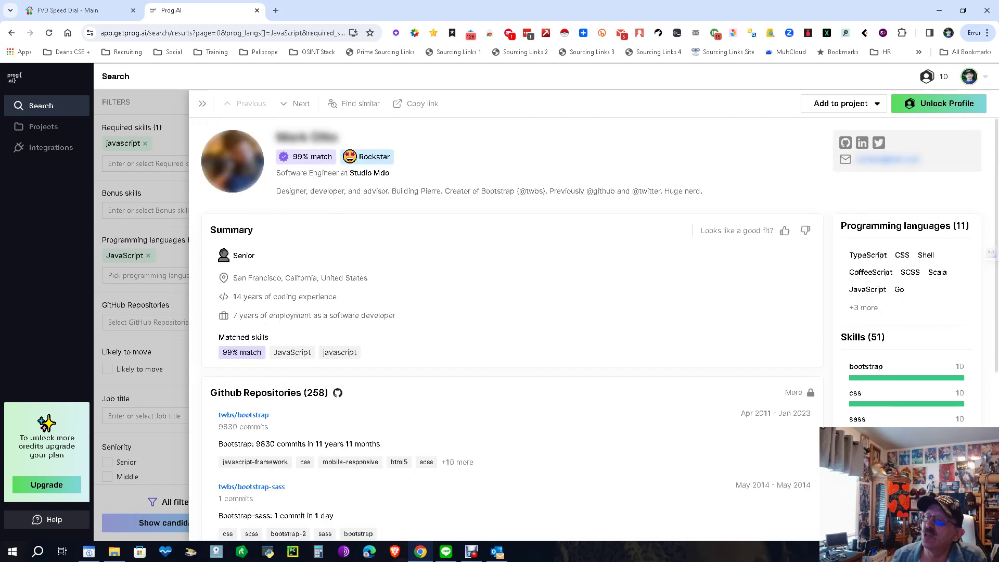
pyautogui.scroll(-5, 512, 328)
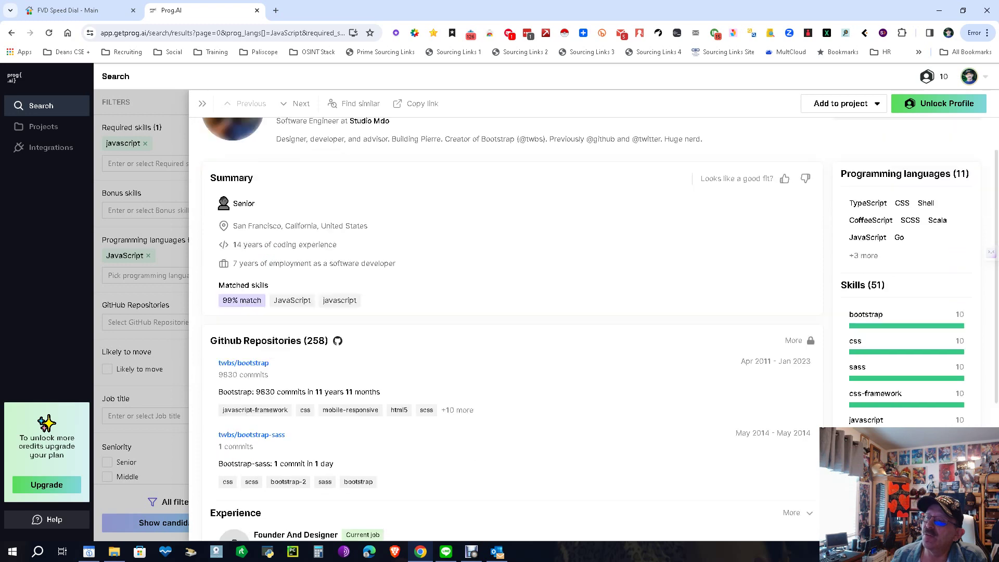
pyautogui.scroll(5, 512, 328)
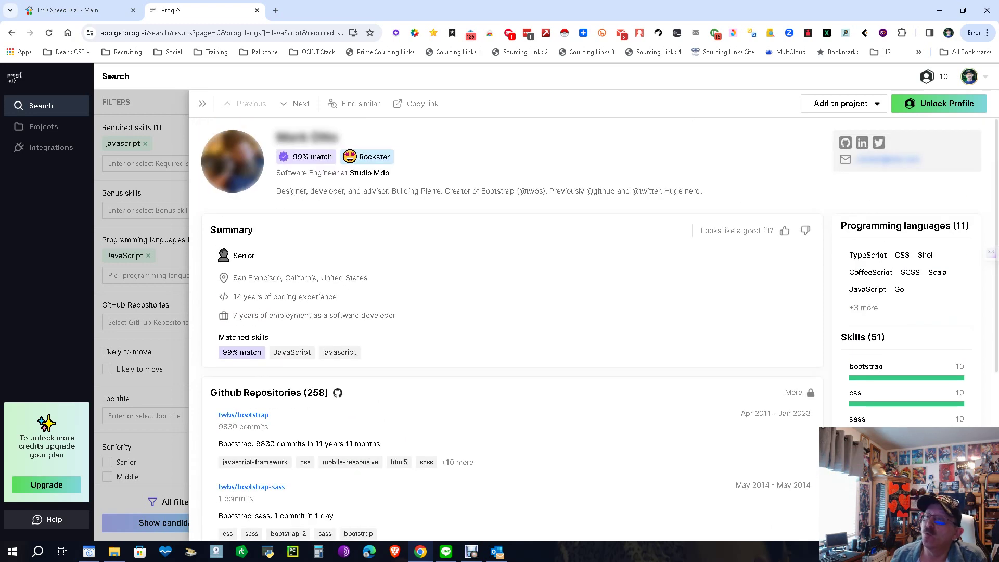
pyautogui.click(202, 104)
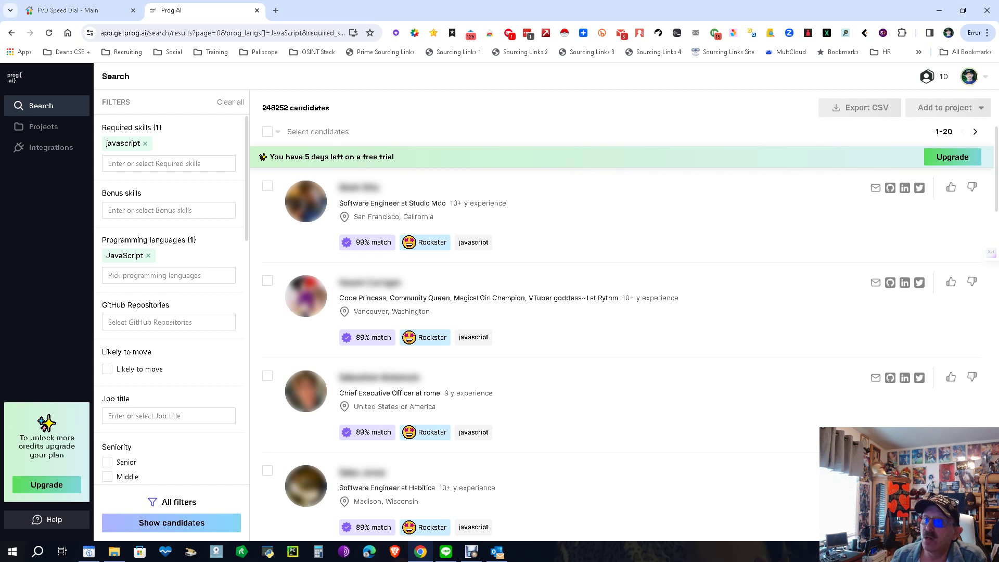
# Run a new AI search with the description "I am looking for a Java Developer in Seattle, Wa US"
pyautogui.click(41, 106)
pyautogui.write("I'm loo")
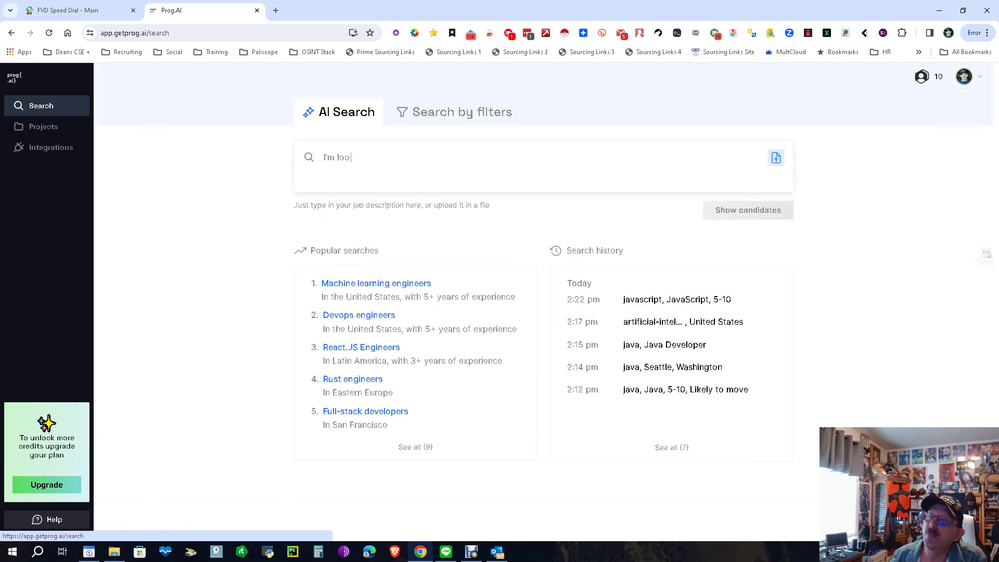
pyautogui.write('king for a DevOps Enginee')
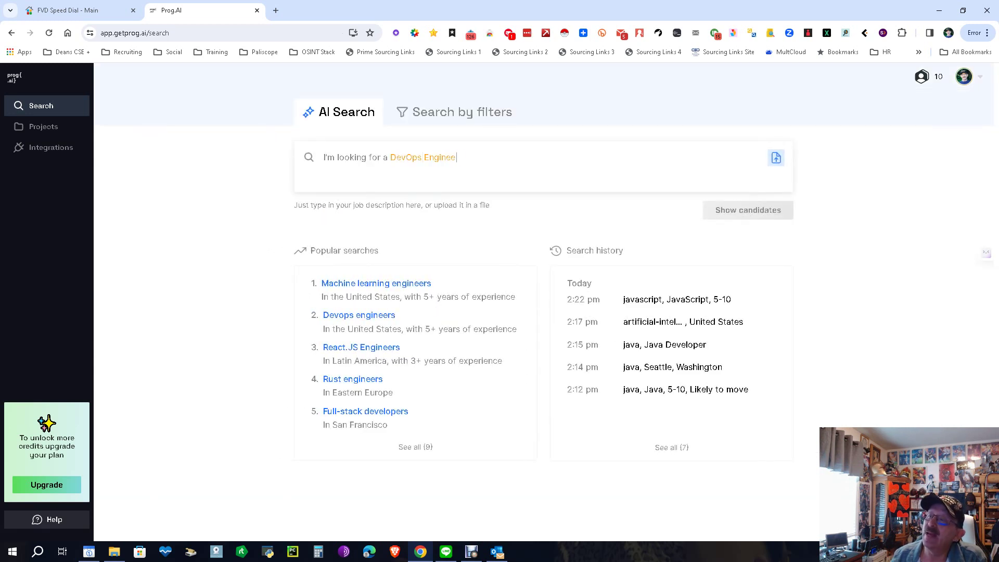
pyautogui.write('r in Brazil with knowledg')
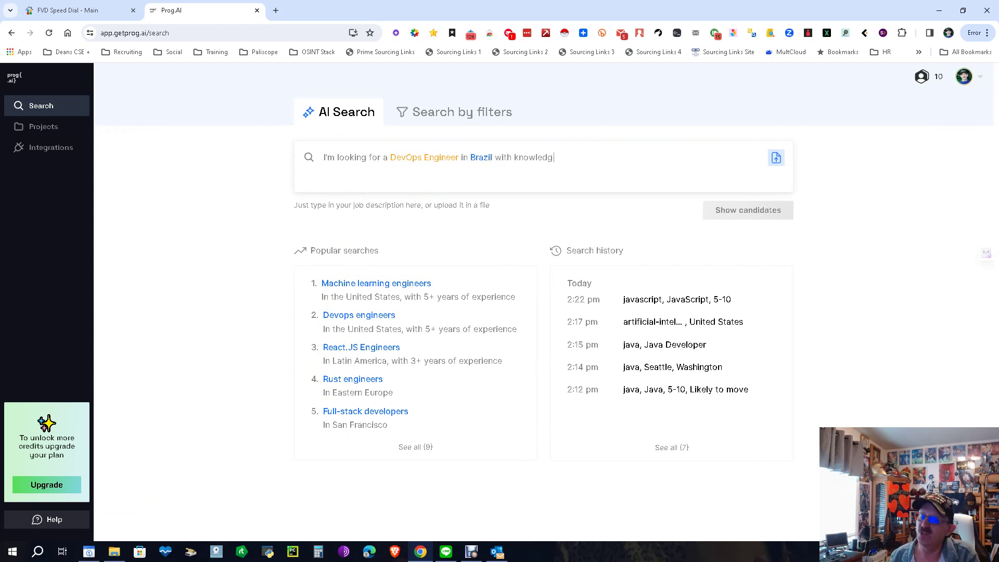
pyautogui.write('e of Azure, Docker, Kubern')
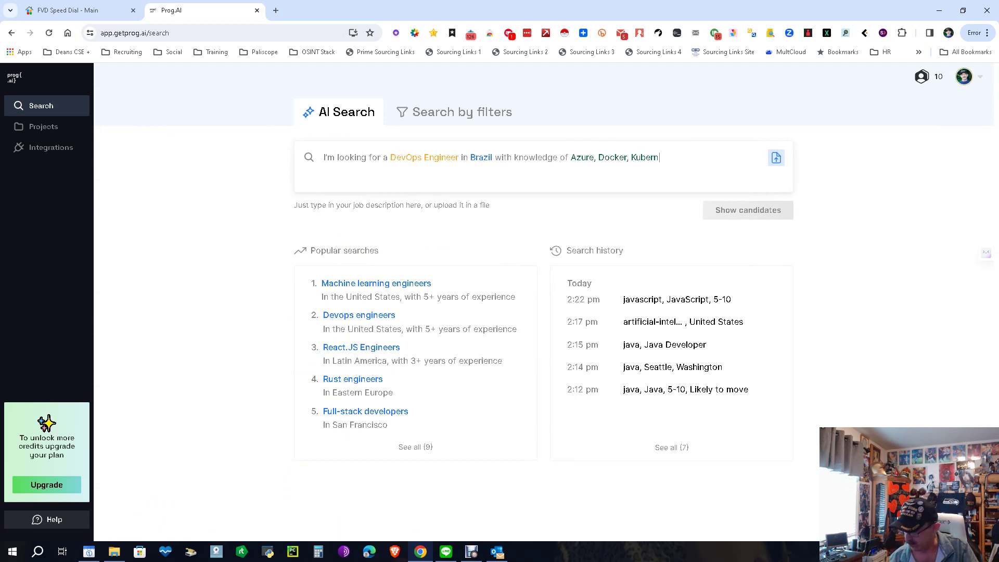
pyautogui.write('etes')
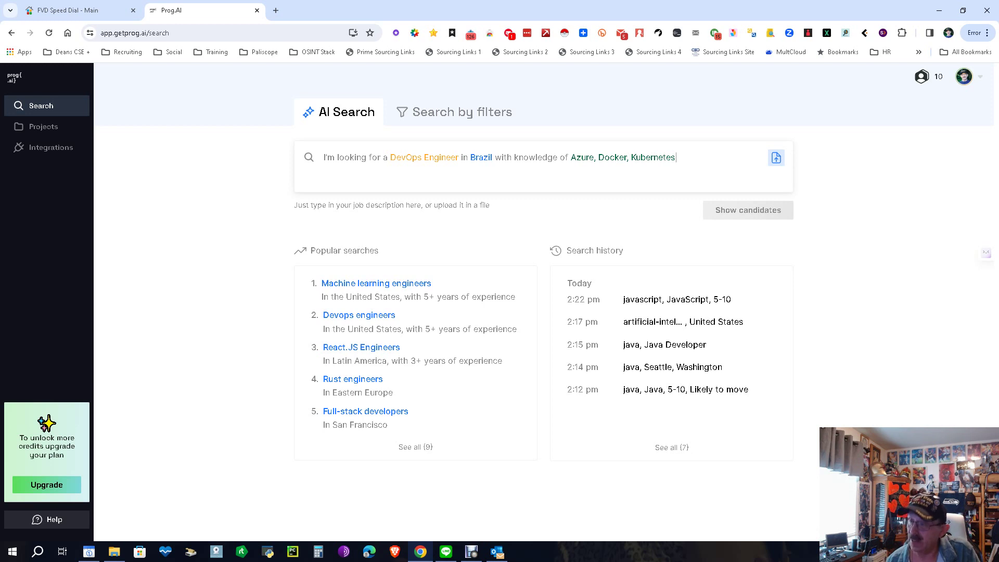
pyautogui.click(324, 158)
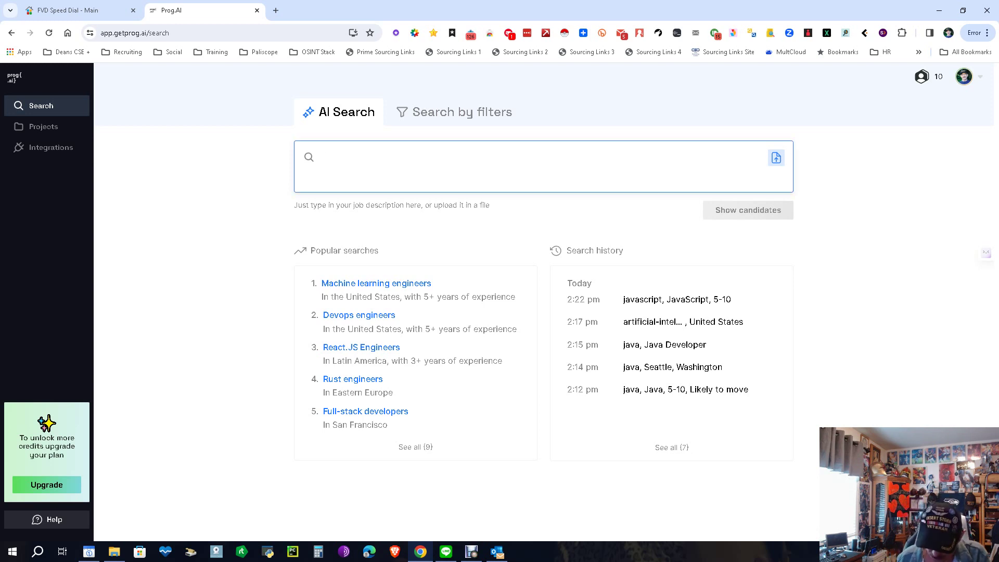
pyautogui.write('I am loo')
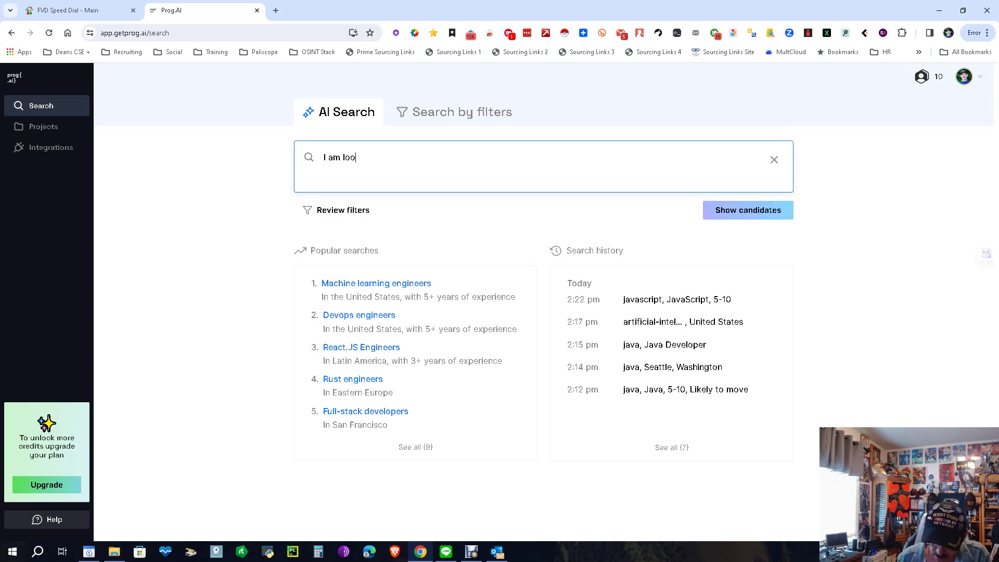
pyautogui.write('king for a J')
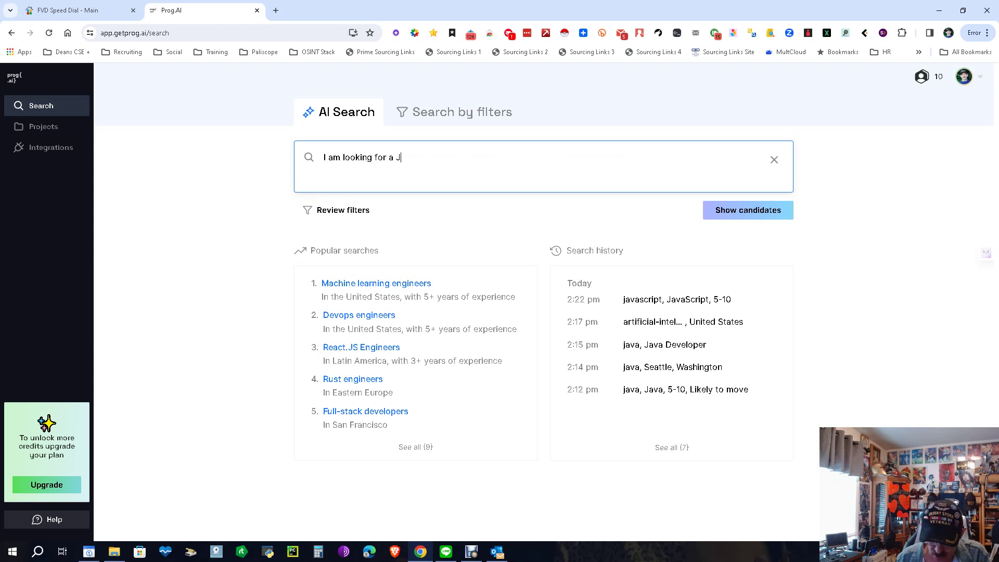
pyautogui.write('ava Developer in Seattle, ')
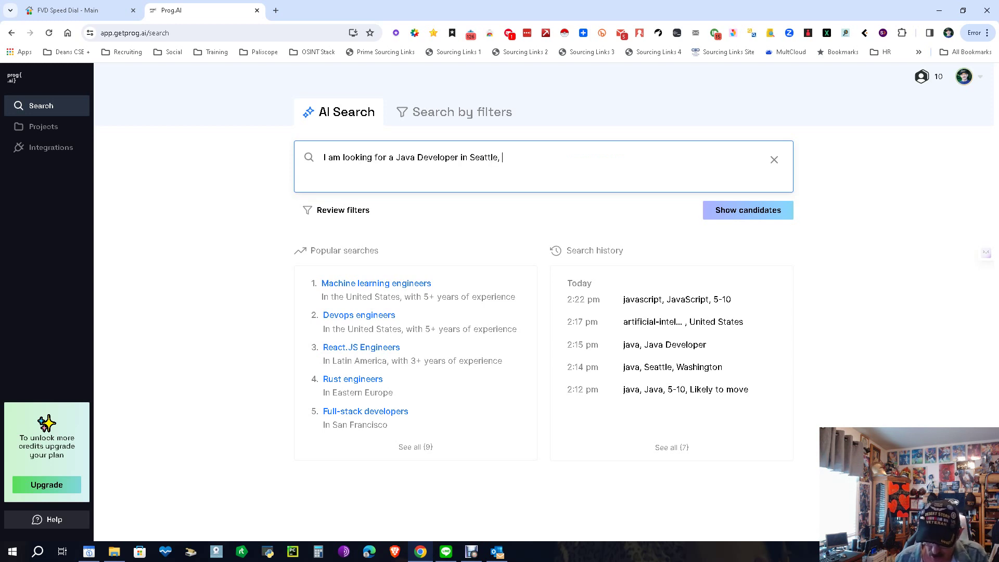
pyautogui.write('Wa')
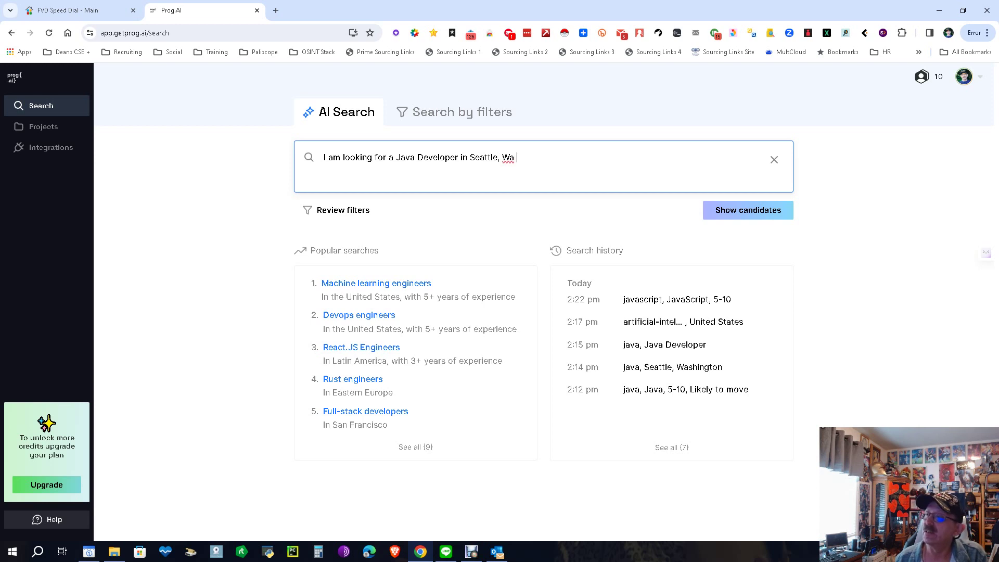
pyautogui.write(' US')
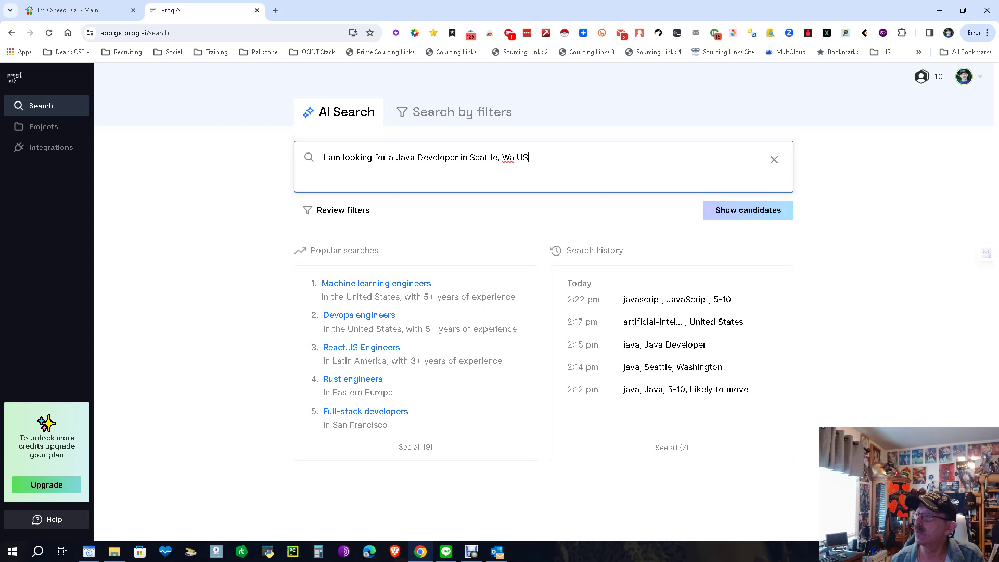
pyautogui.press('Return')
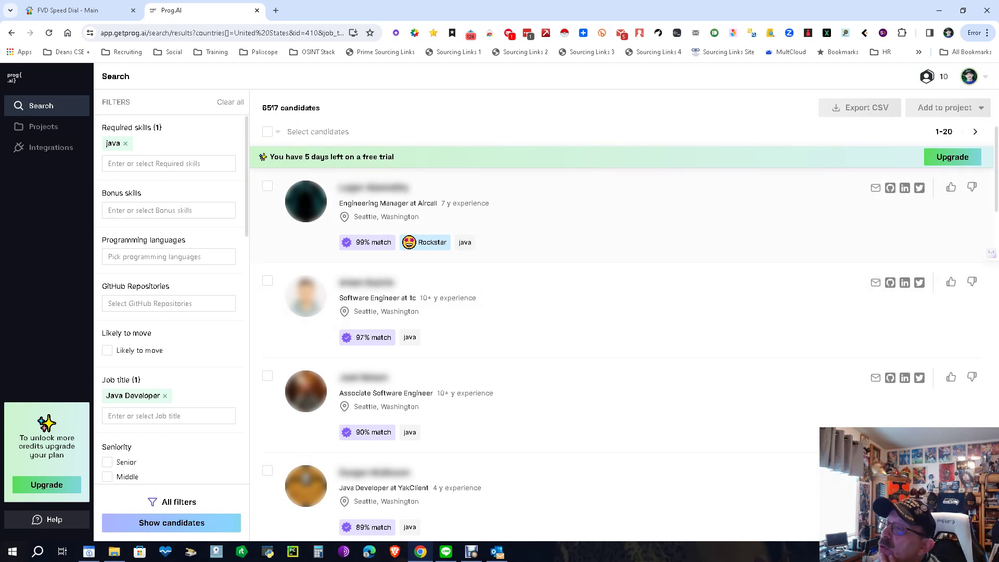
# Review the profiles of the first two Java candidates in Seattle, reading the second one down to experience and education, and return to the results
pyautogui.click(373, 188)
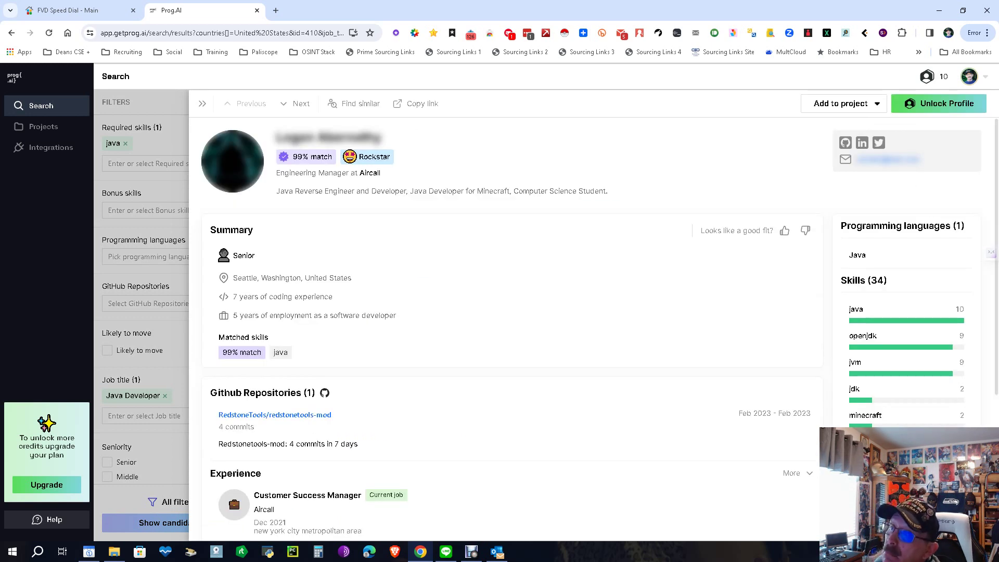
pyautogui.click(203, 104)
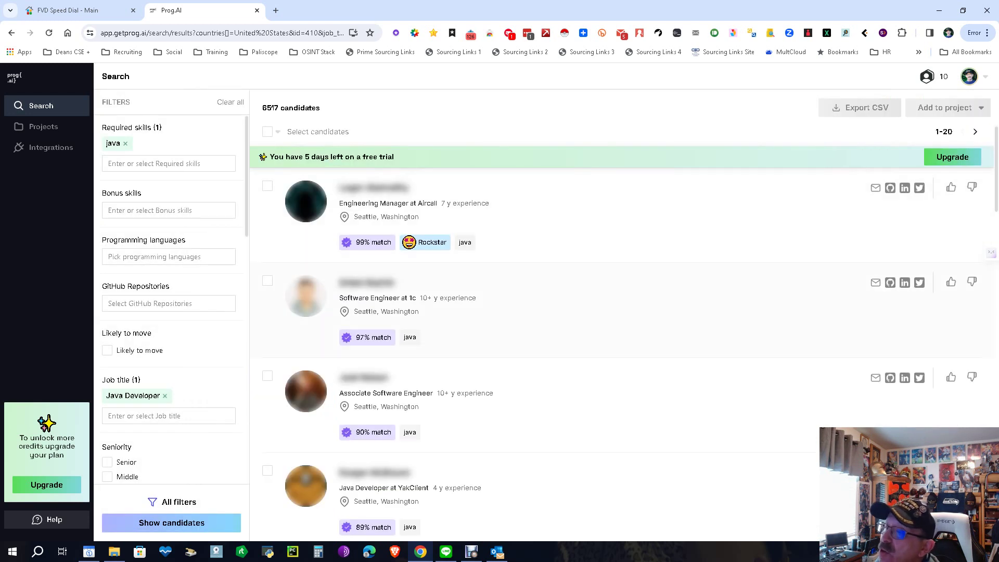
pyautogui.click(367, 283)
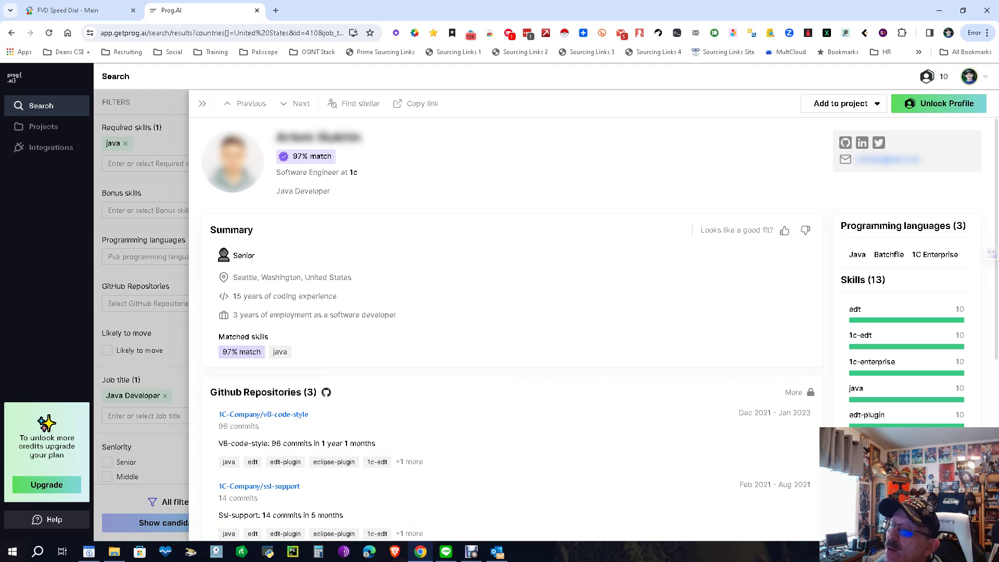
pyautogui.scroll(-6, 513, 328)
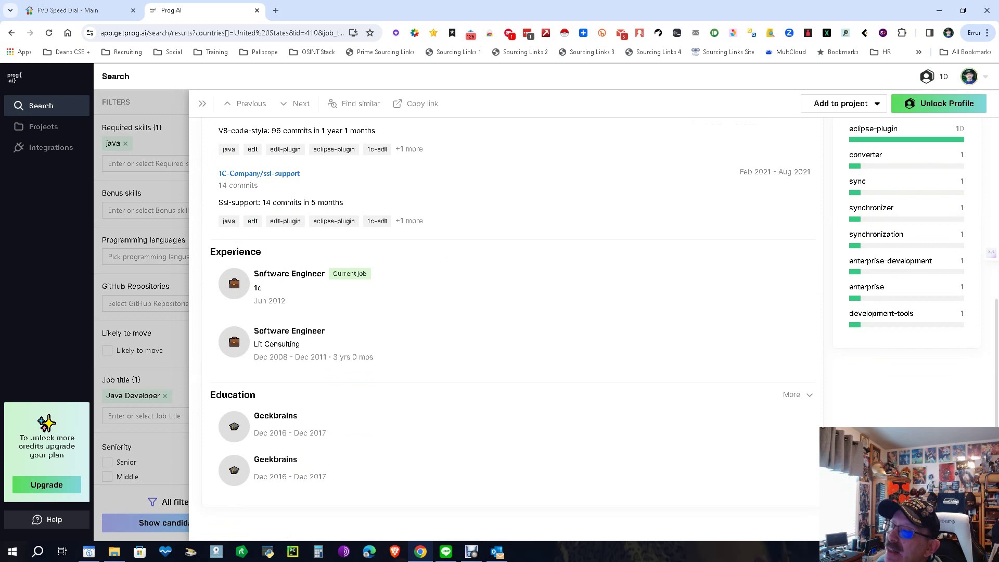
pyautogui.scroll(4, 513, 328)
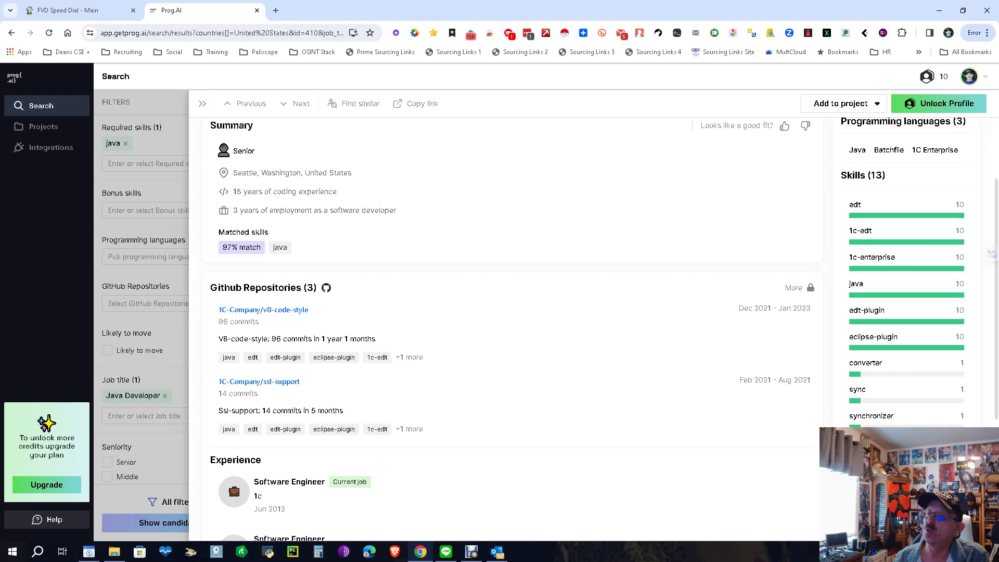
pyautogui.scroll(2, 593, 327)
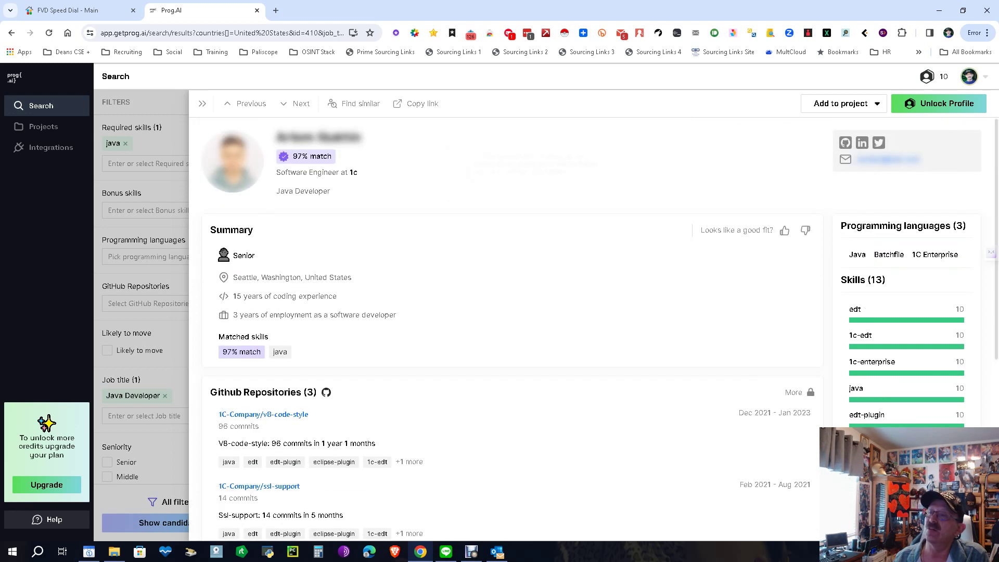
pyautogui.click(202, 104)
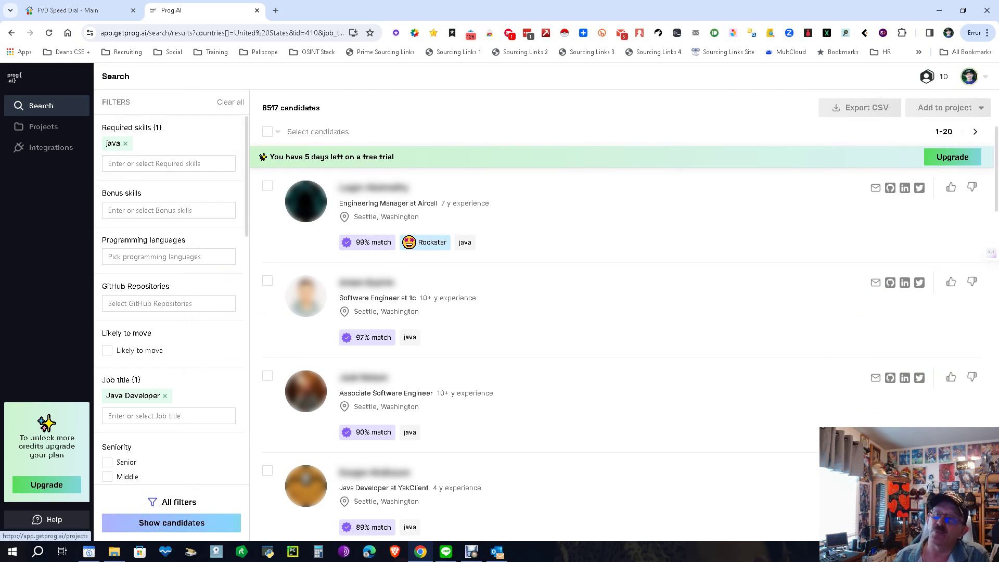
# Look at the projects page, and examine the available and coming-soon integrations
pyautogui.click(44, 126)
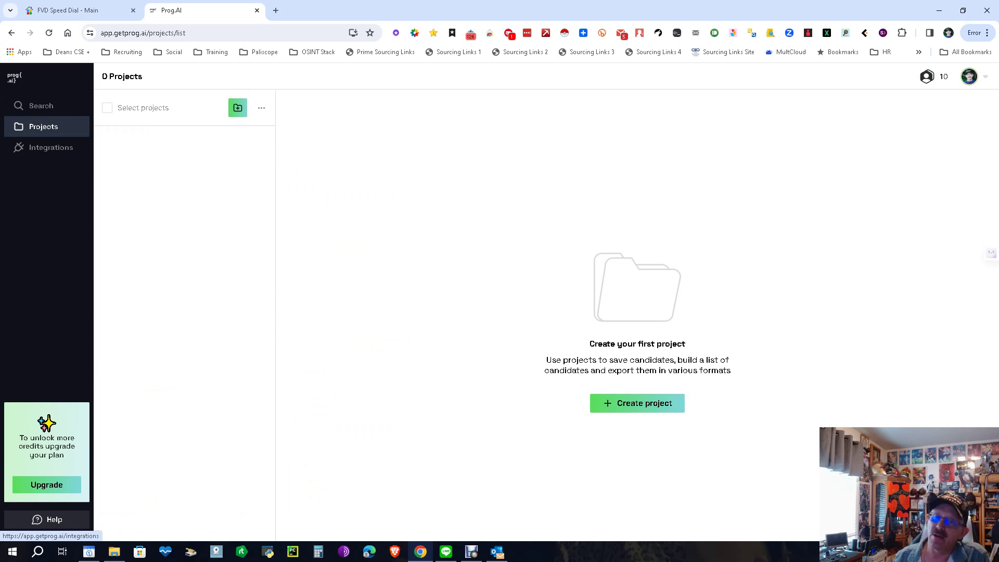
pyautogui.click(50, 147)
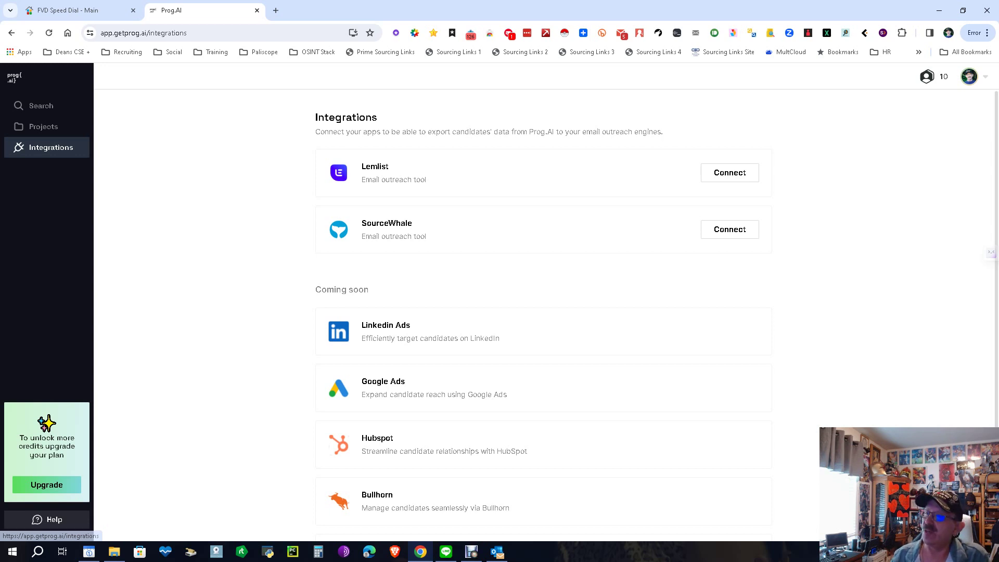
pyautogui.scroll(-2, 544, 312)
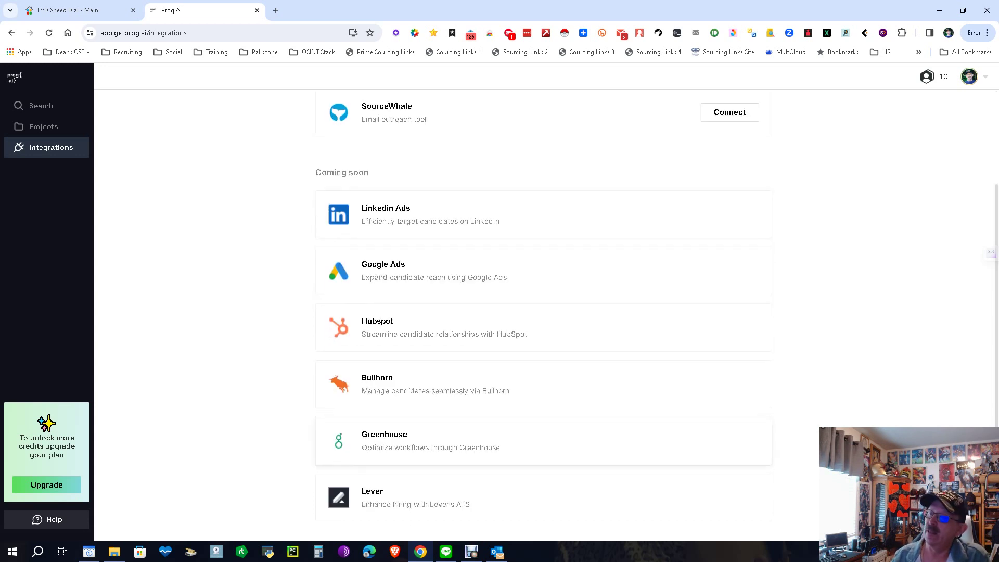
pyautogui.scroll(2, 544, 497)
pyautogui.scroll(-2, 544, 333)
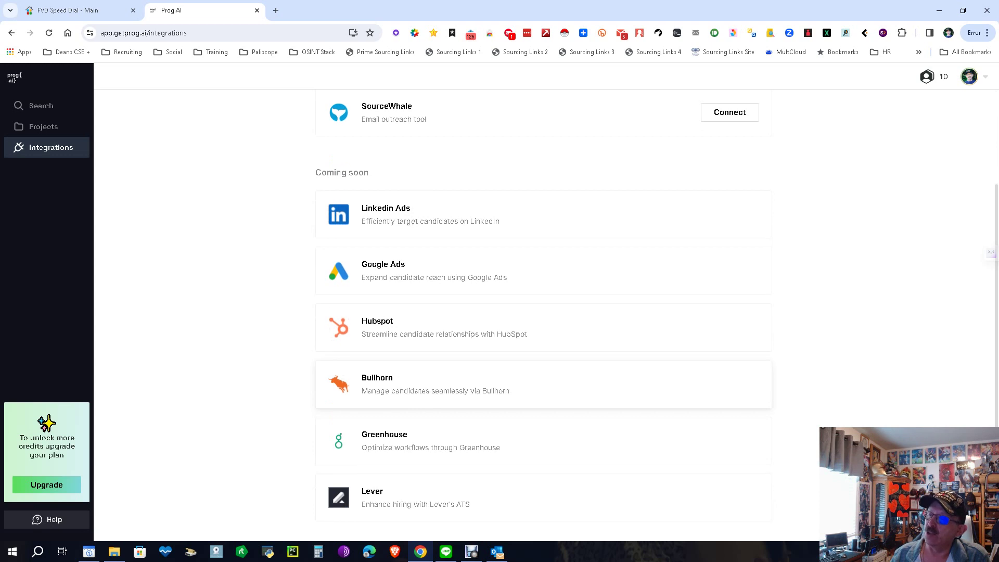
pyautogui.scroll(2, 544, 312)
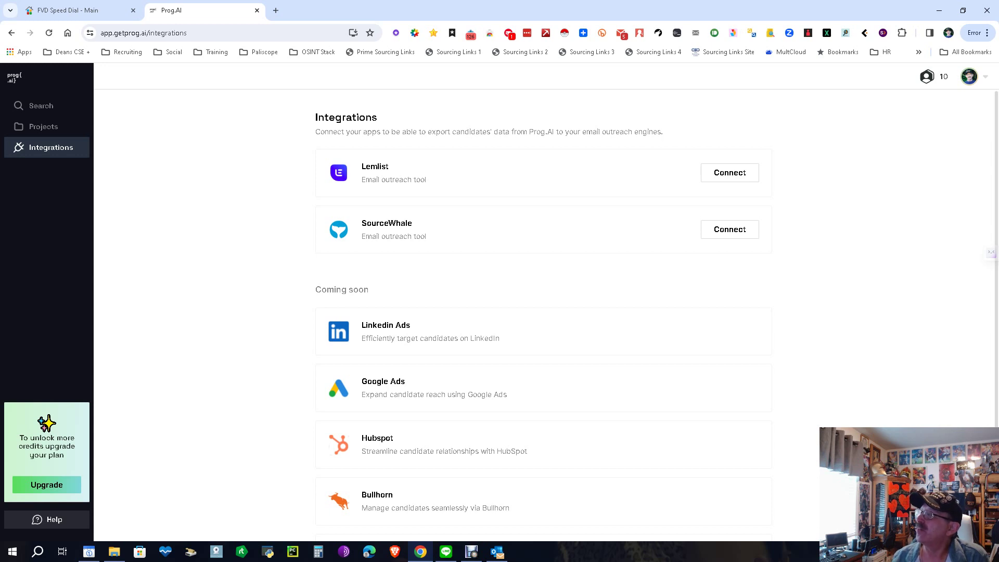
# Review the annual pricing plans and the questions and answers below them, and return to the AI search page
pyautogui.click(969, 76)
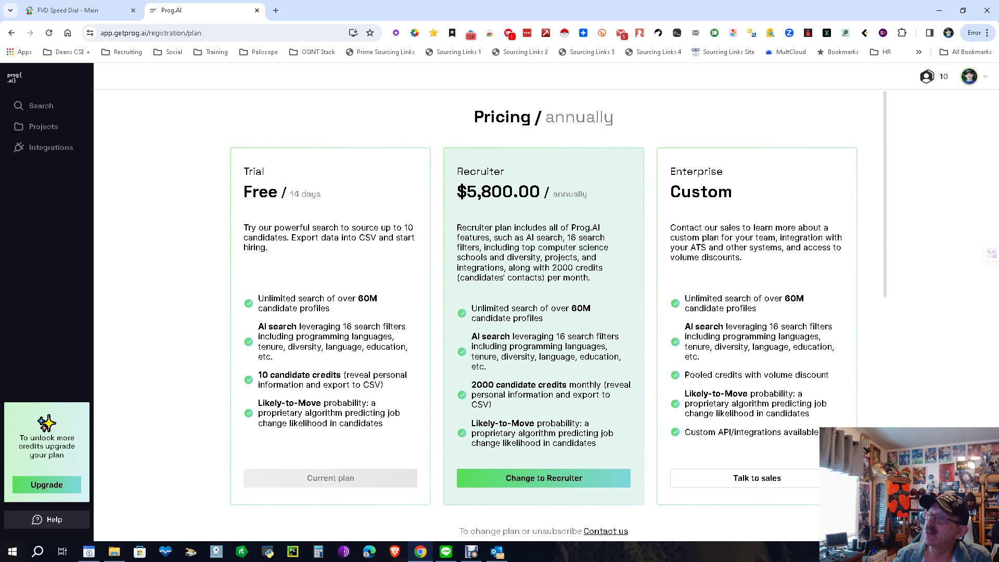
pyautogui.scroll(-2, 544, 312)
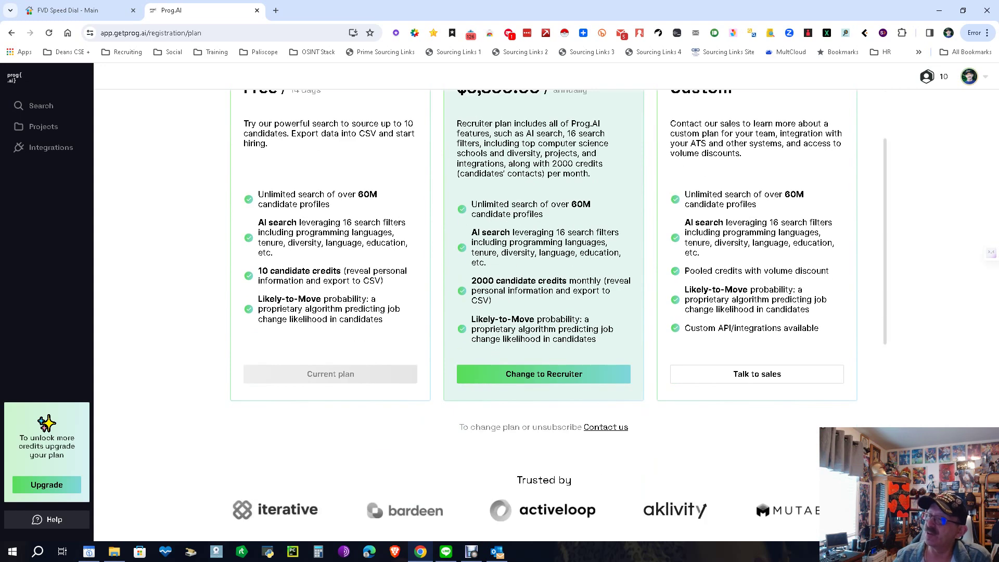
pyautogui.scroll(-3, 544, 312)
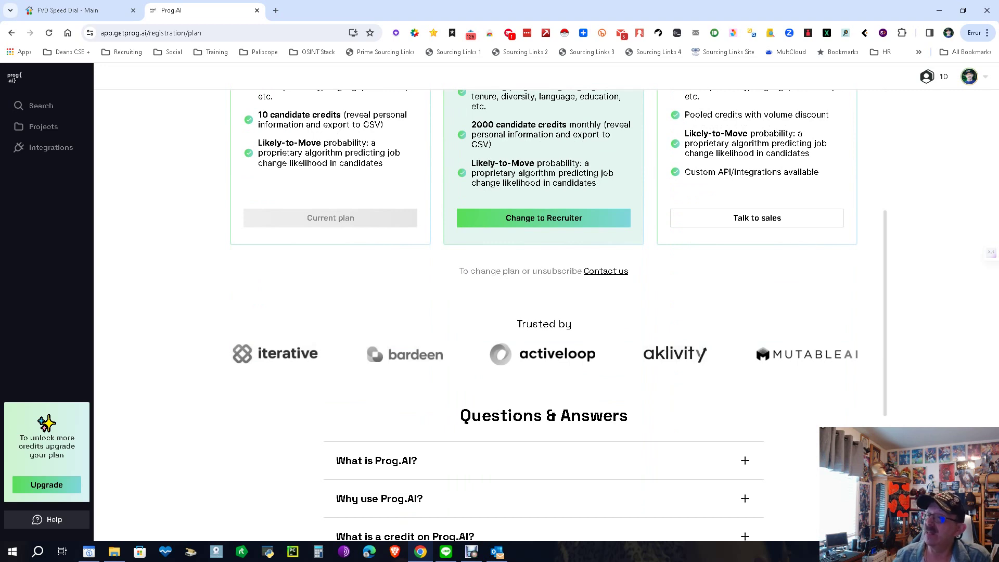
pyautogui.scroll(-5, 543, 312)
pyautogui.scroll(5, 543, 312)
pyautogui.scroll(5, 544, 312)
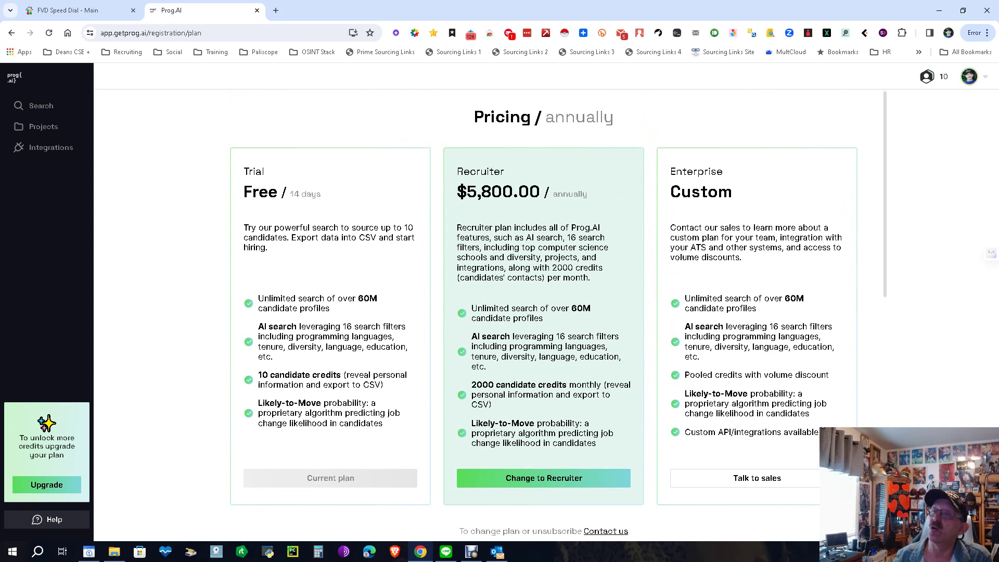
pyautogui.click(41, 105)
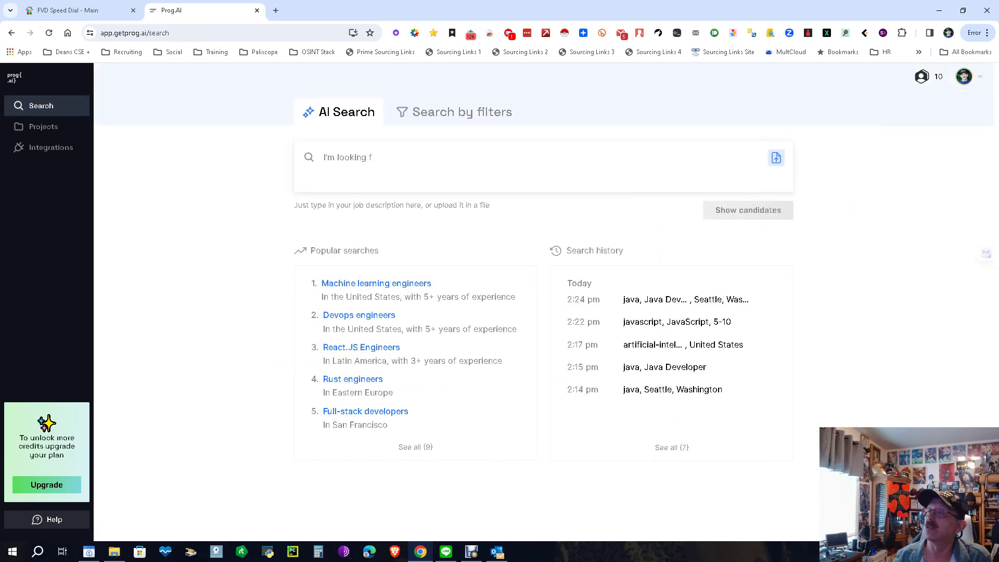